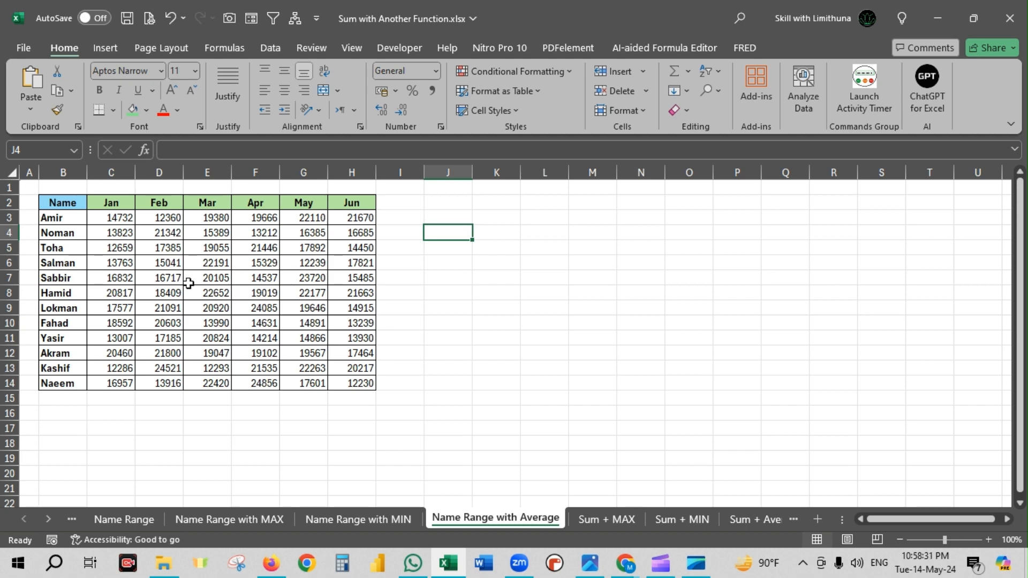
# Select the January figures in C3:C14 and the February figures in D3:D14 to check their range names
pyautogui.moveTo(112, 218); pyautogui.dragTo(115, 381)
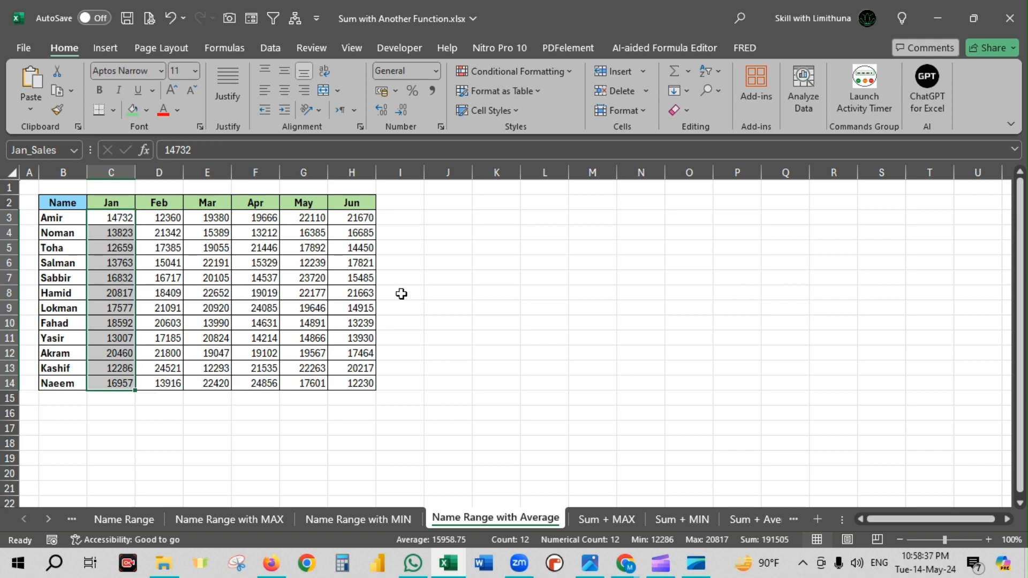
pyautogui.click(421, 245)
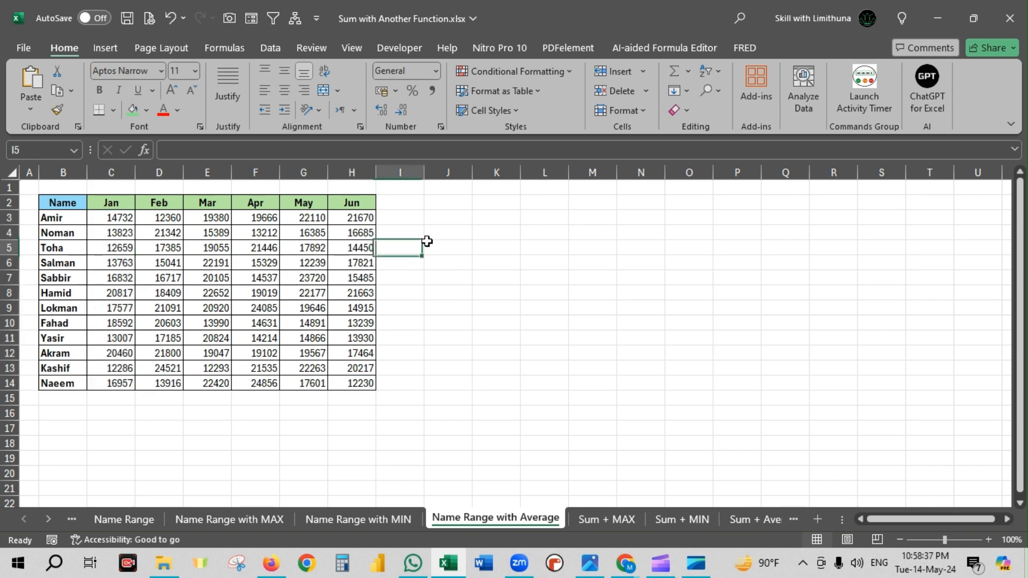
pyautogui.click(455, 215)
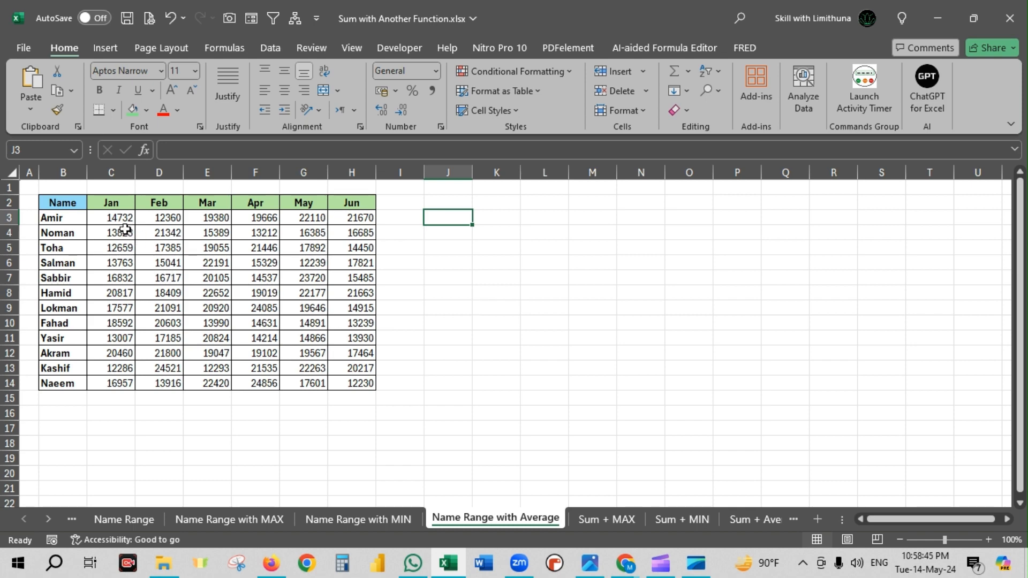
pyautogui.moveTo(129, 216); pyautogui.dragTo(125, 382)
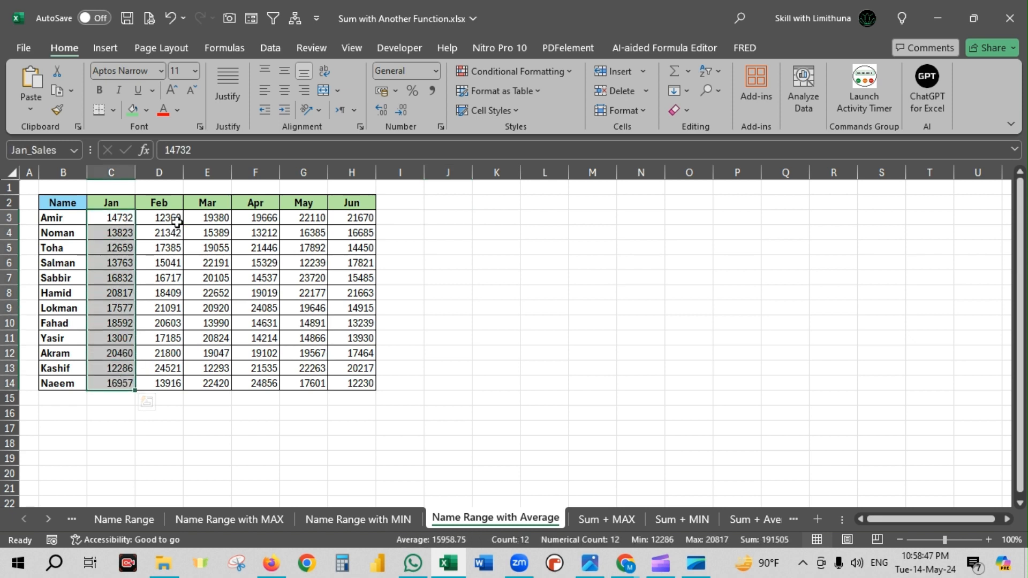
pyautogui.moveTo(176, 218); pyautogui.dragTo(166, 383)
# Enter an AVERAGE formula in J3 for January sales, using the worksheet-level named range 'Name Range with Average'!Jan_Sales
pyautogui.click(448, 215)
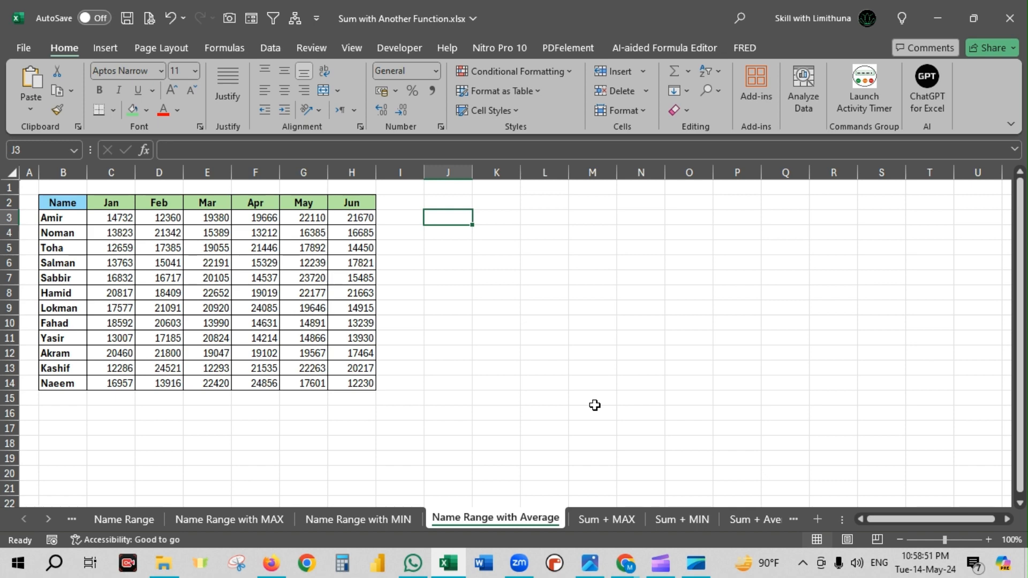
pyautogui.write('=ave')
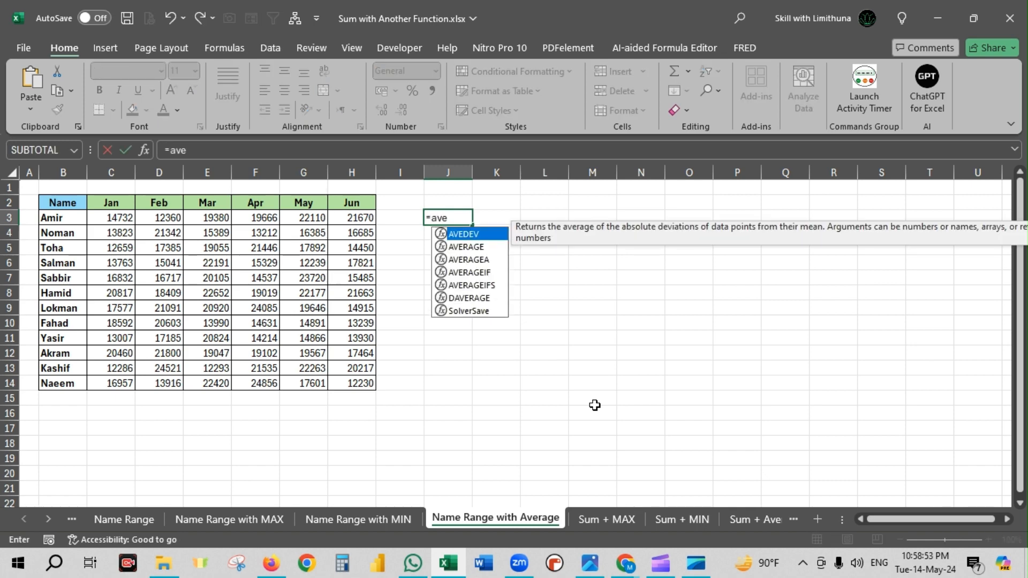
pyautogui.write('rage')
pyautogui.press('Tab')
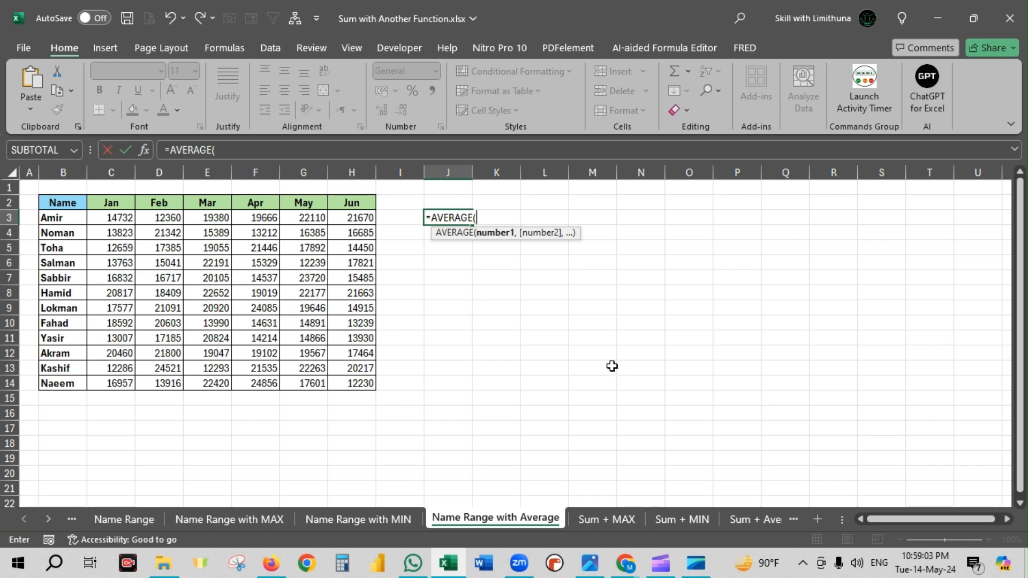
pyautogui.write('jan')
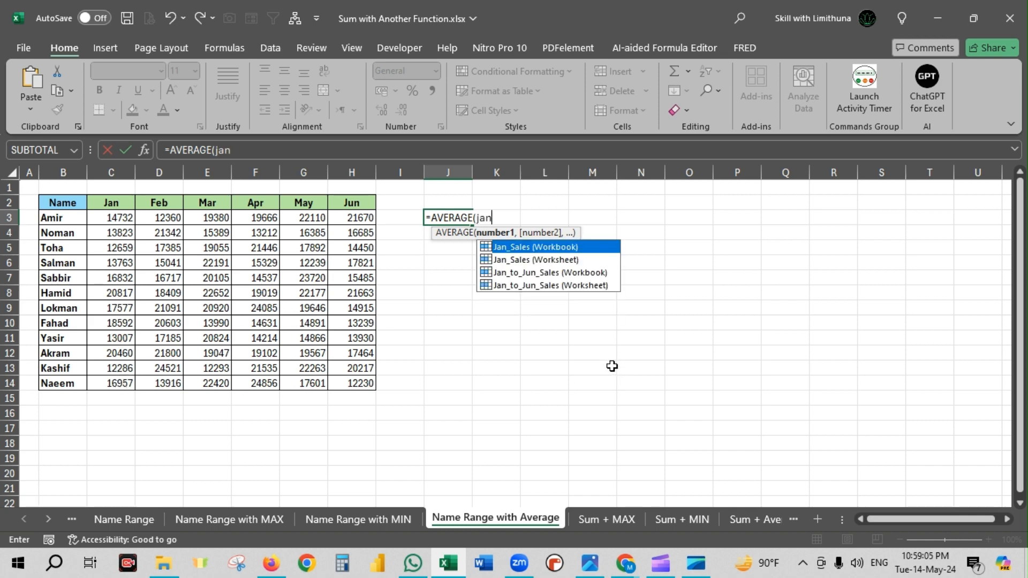
pyautogui.write('_sales')
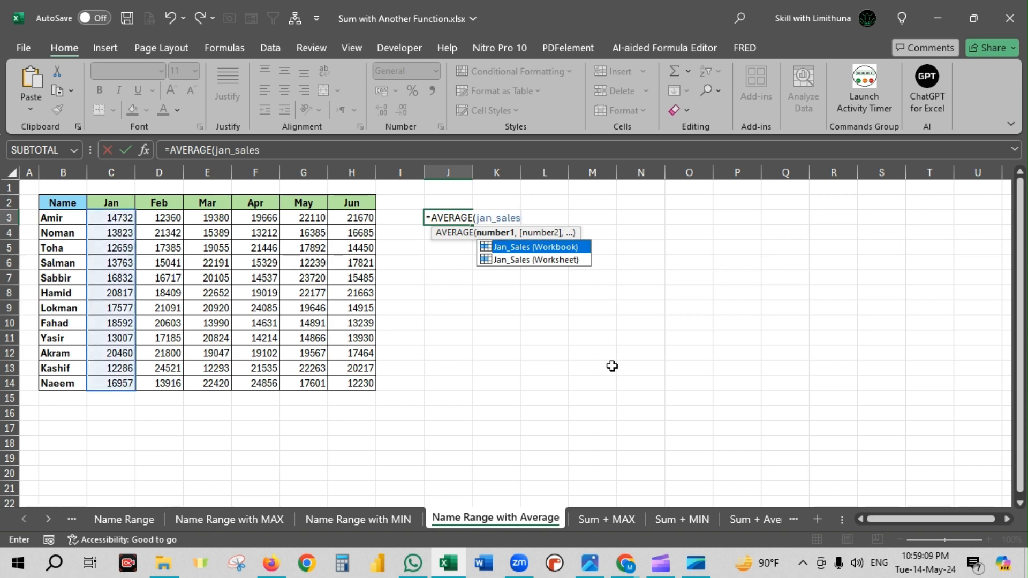
pyautogui.press('Down')
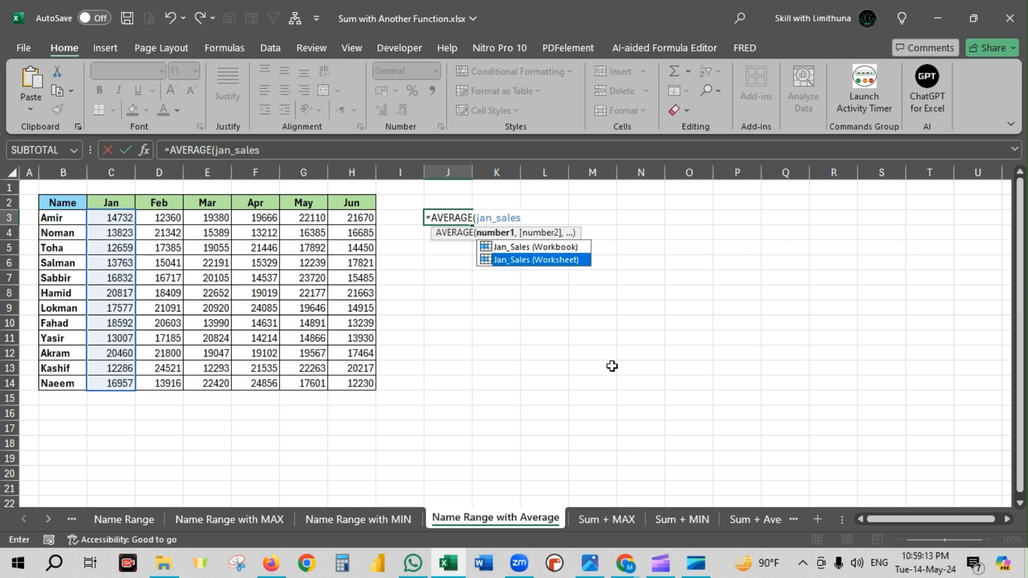
pyautogui.press('Tab')
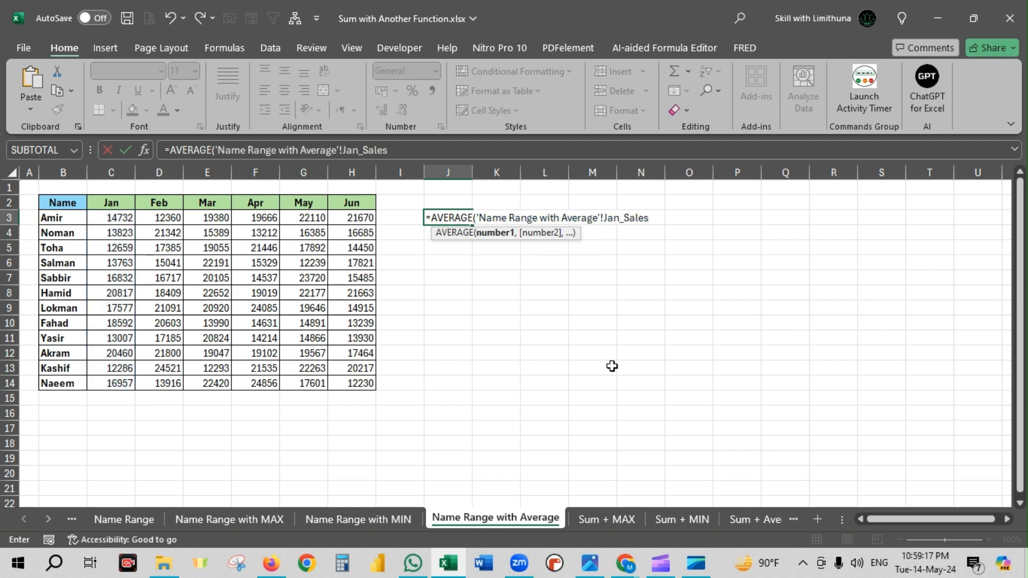
pyautogui.write(')')
pyautogui.press('Return')
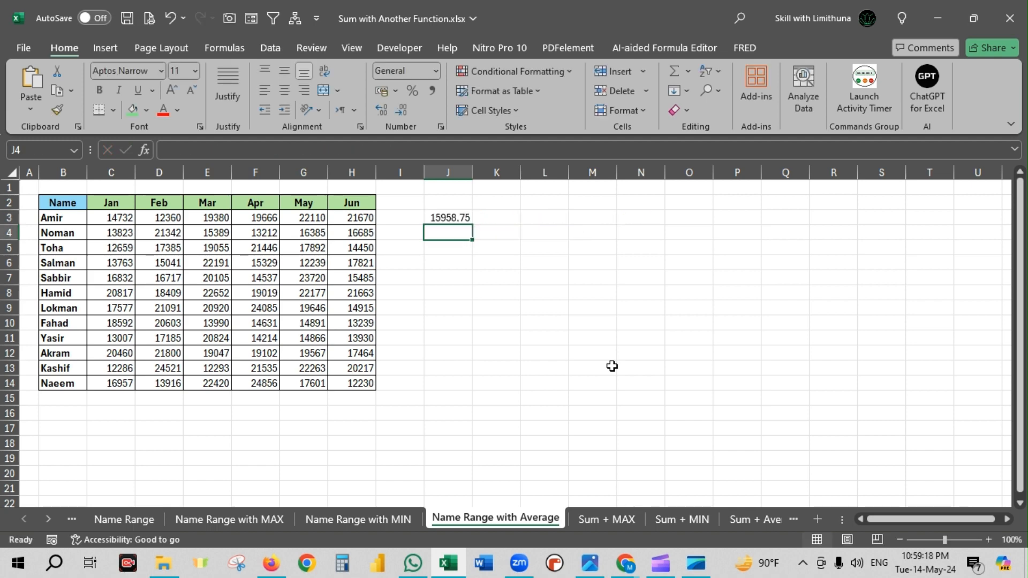
# Compare the J3 result with the average of the selected January figures in C3:C14
pyautogui.click(448, 218)
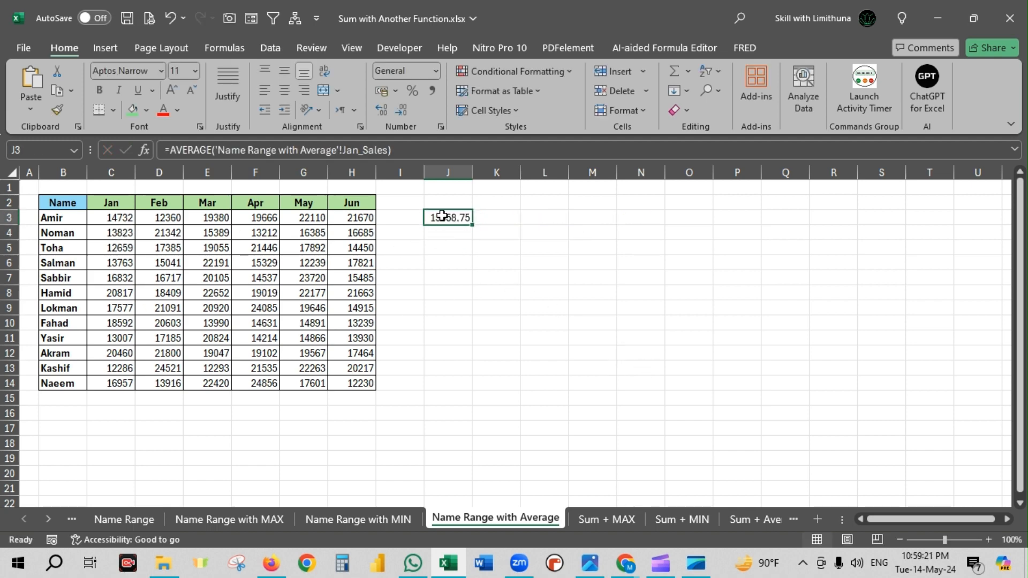
pyautogui.moveTo(110, 218); pyautogui.dragTo(110, 383)
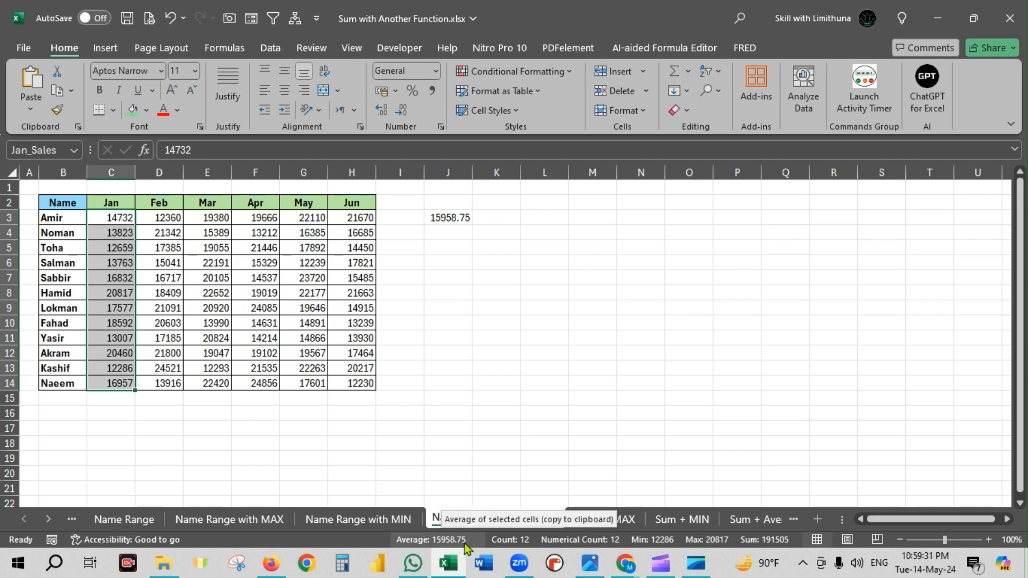
pyautogui.click(459, 218)
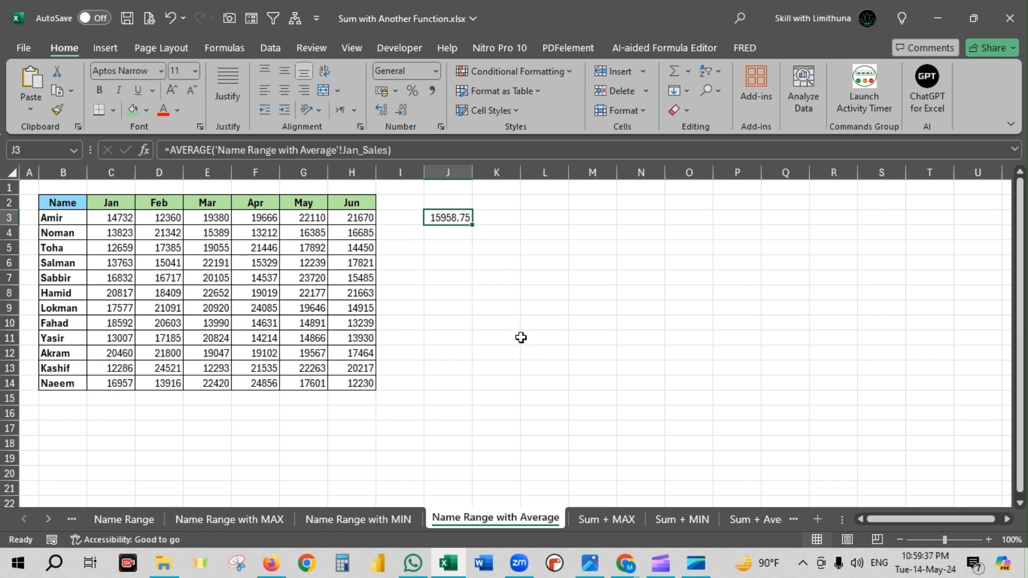
# Enter the formula =AVERAGE(Mar_Sales) in L3 to average the March sales in E3:E14
pyautogui.moveTo(213, 219); pyautogui.dragTo(225, 385)
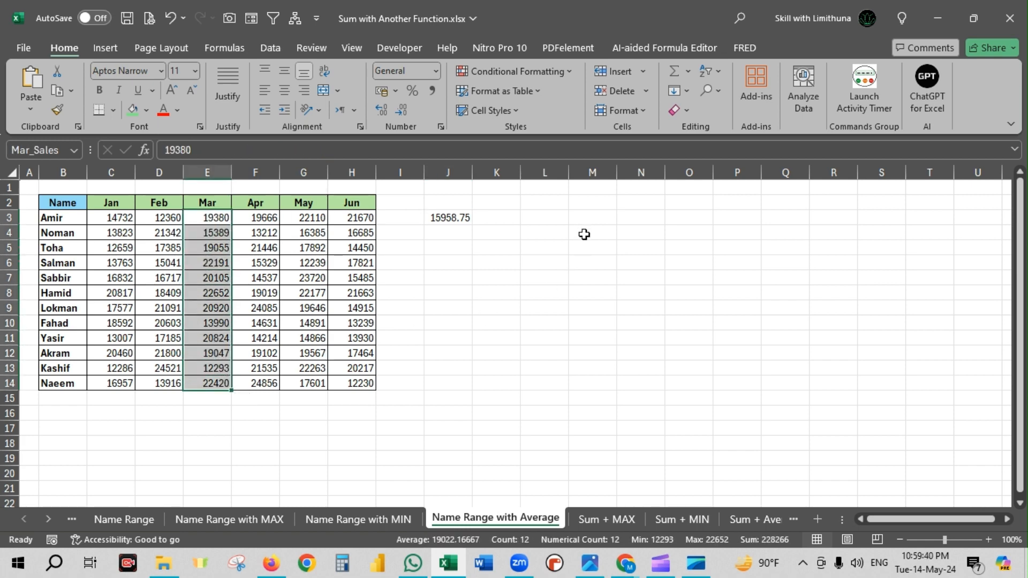
pyautogui.click(548, 216)
pyautogui.write('=average')
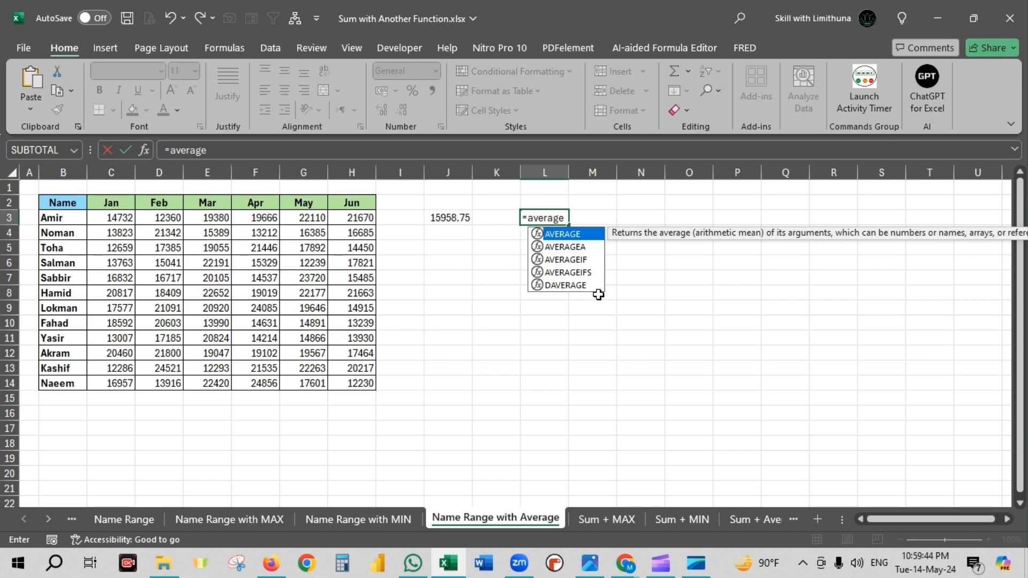
pyautogui.press('Tab')
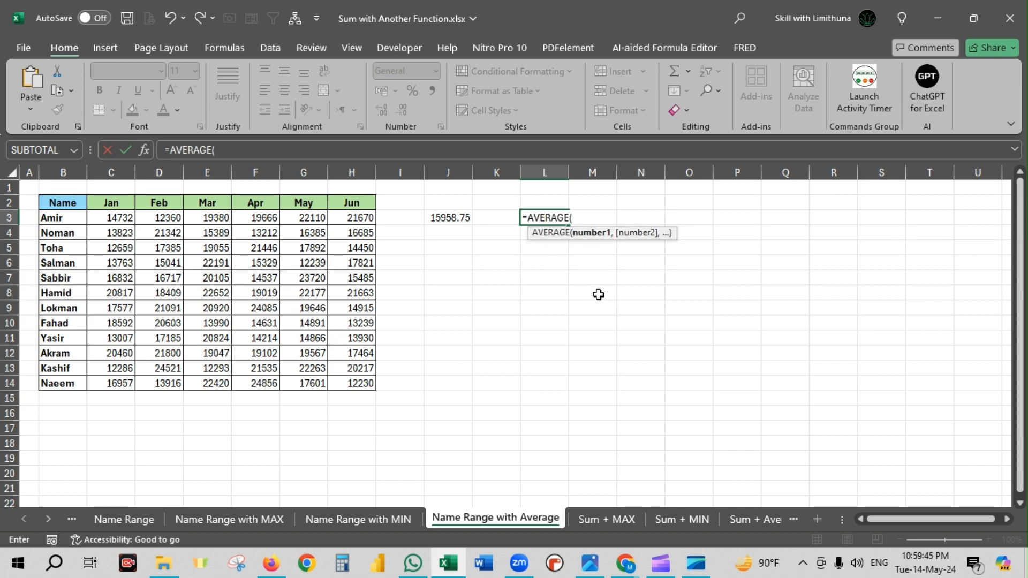
pyautogui.write('Mar')
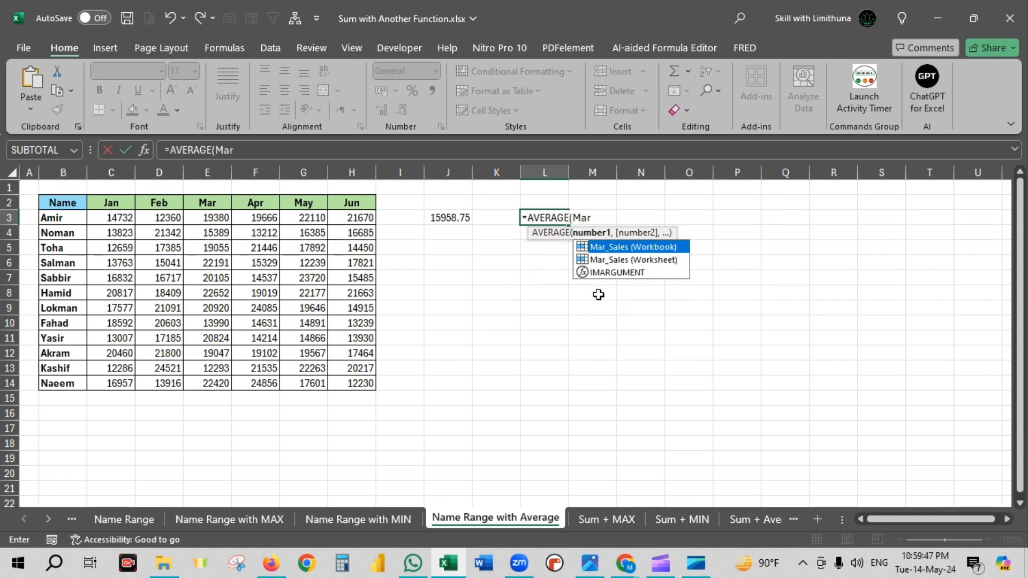
pyautogui.write('_')
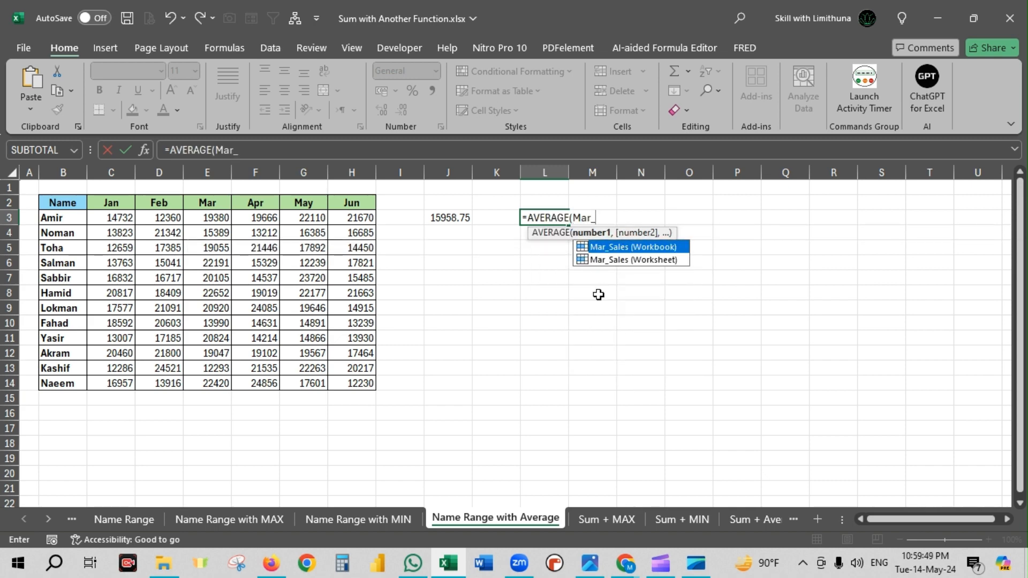
pyautogui.write('Sales')
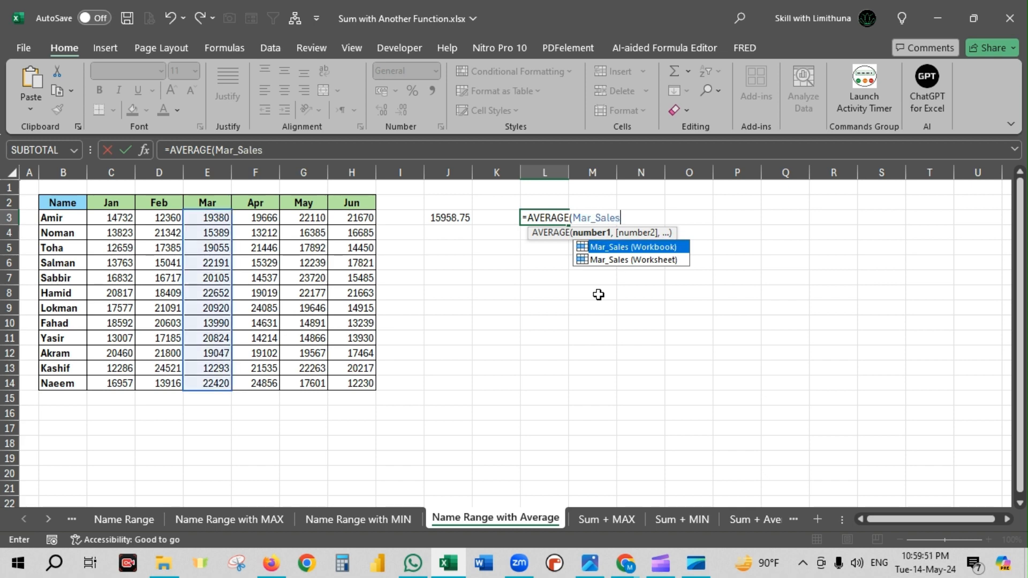
pyautogui.write(')')
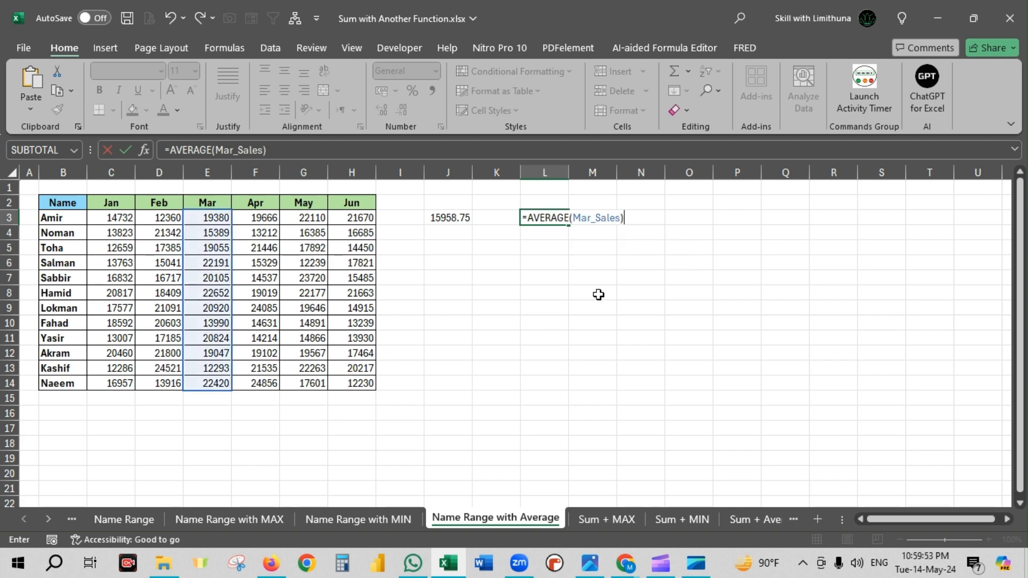
pyautogui.press('Return')
# Check the L3 result against the average of the selected March figures in E3:E14
pyautogui.press('Up')
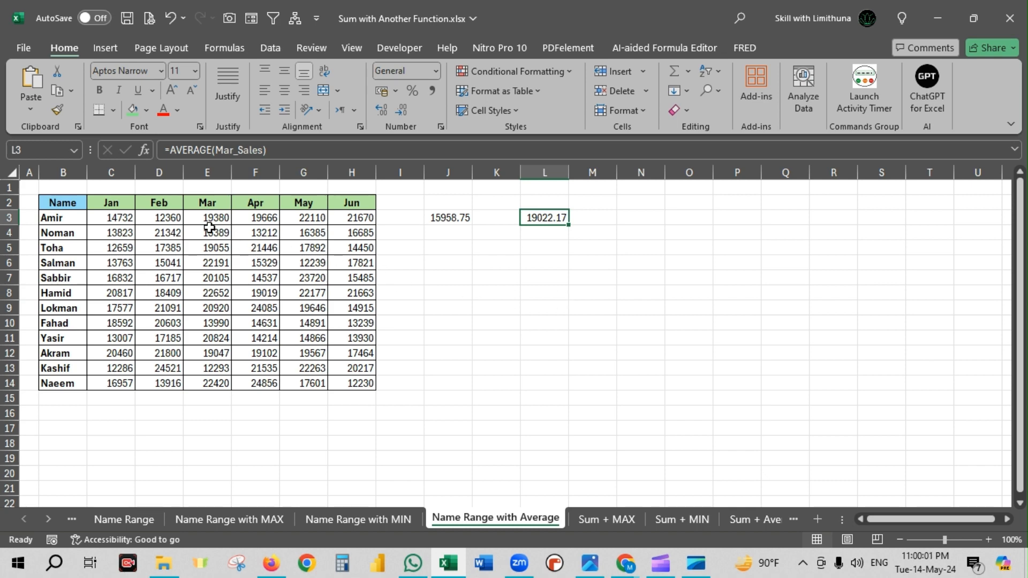
pyautogui.moveTo(210, 220); pyautogui.dragTo(215, 381)
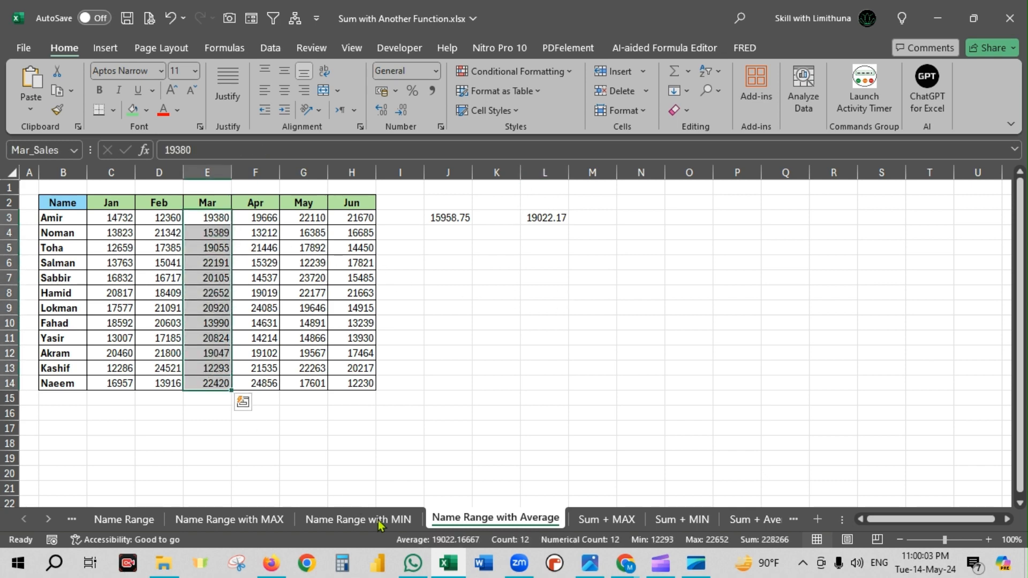
pyautogui.moveTo(434, 549)
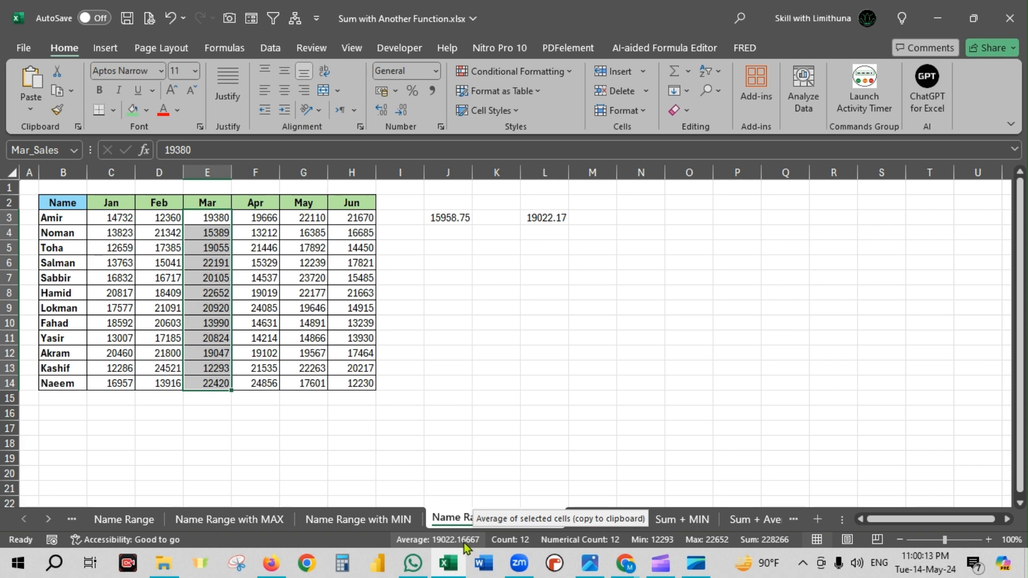
# Set the March average in L3 to display four decimal places
pyautogui.click(562, 216)
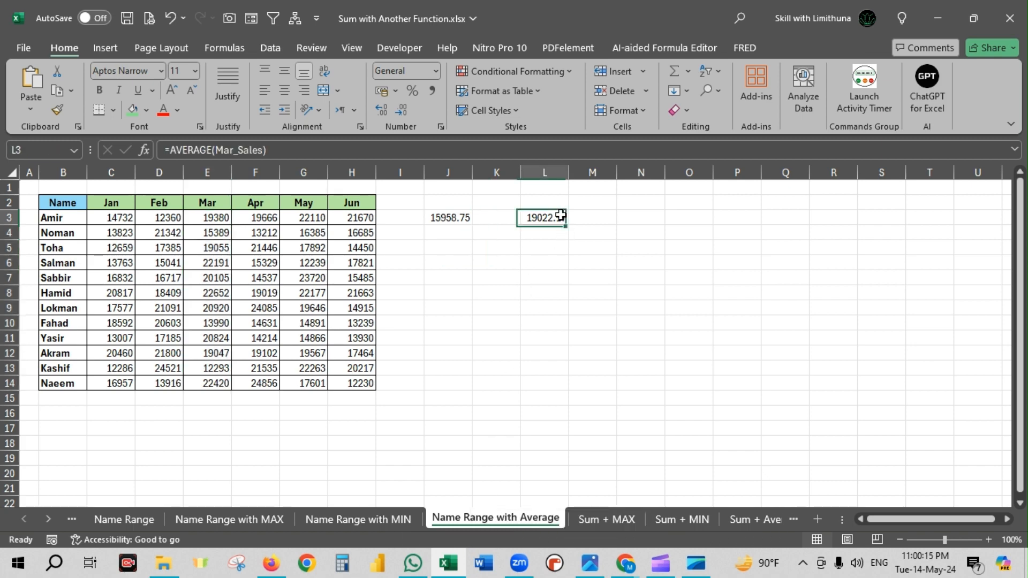
pyautogui.click(402, 112)
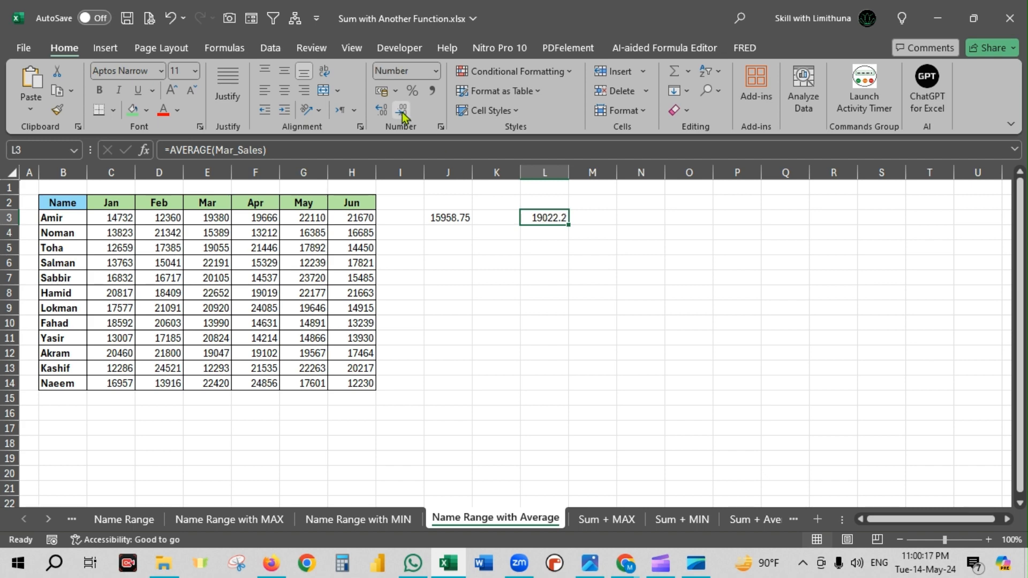
pyautogui.click(382, 113)
pyautogui.click(380, 114)
pyautogui.click(379, 113)
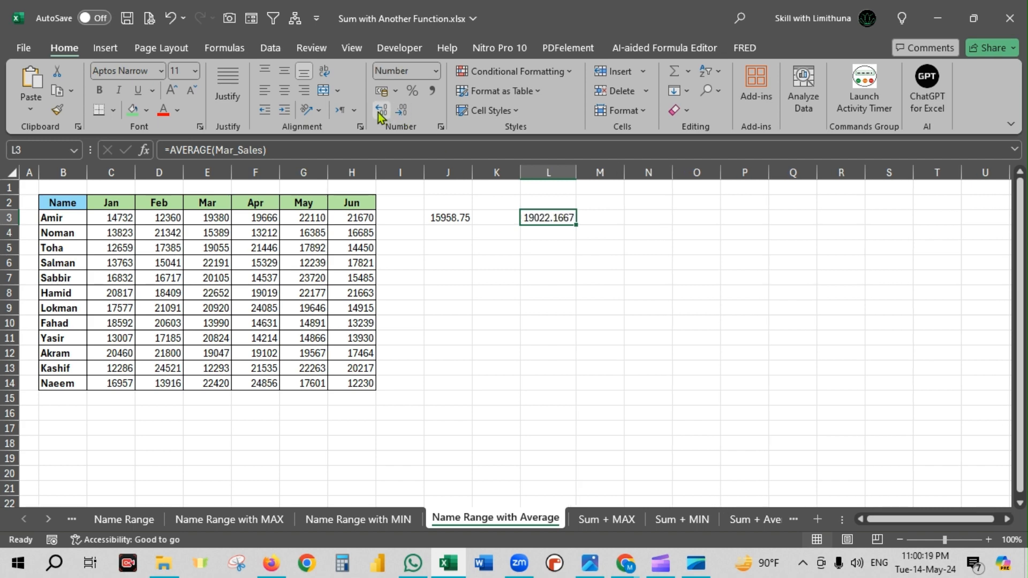
# Select E3:E14 again and compare its average with the four-decimal value in L3
pyautogui.click(221, 218)
pyautogui.moveTo(221, 218); pyautogui.dragTo(234, 383)
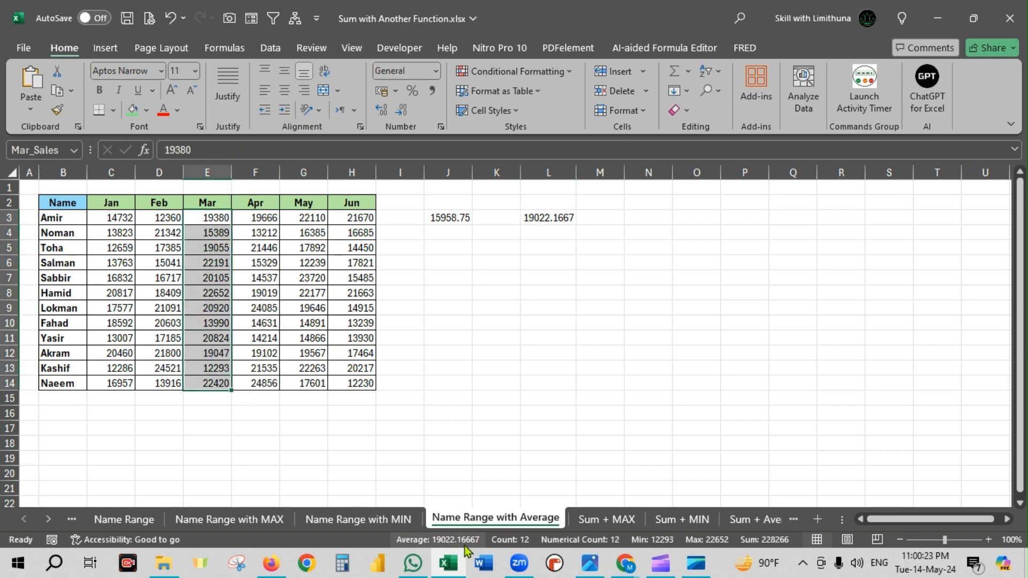
pyautogui.click(555, 214)
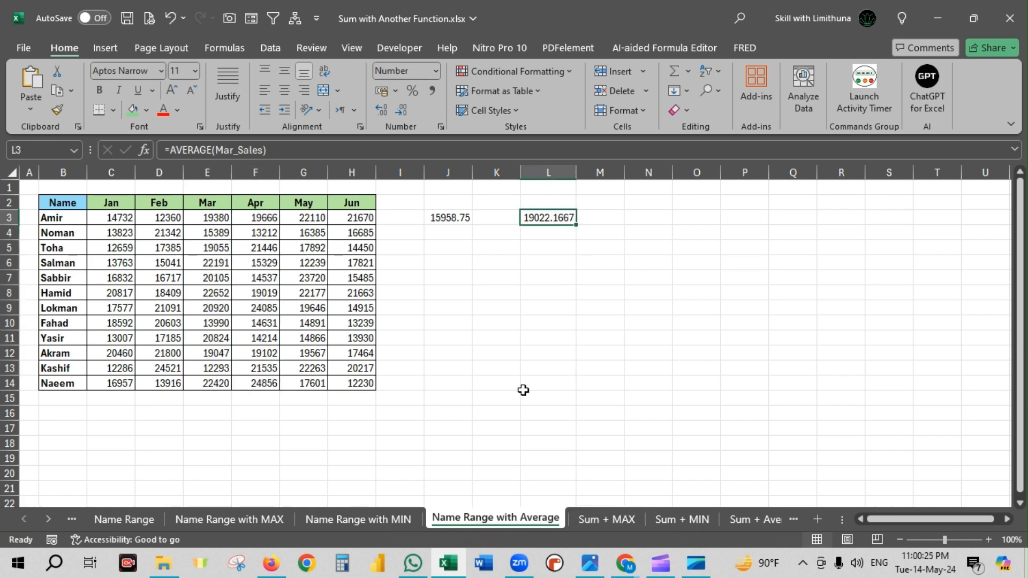
pyautogui.click(512, 327)
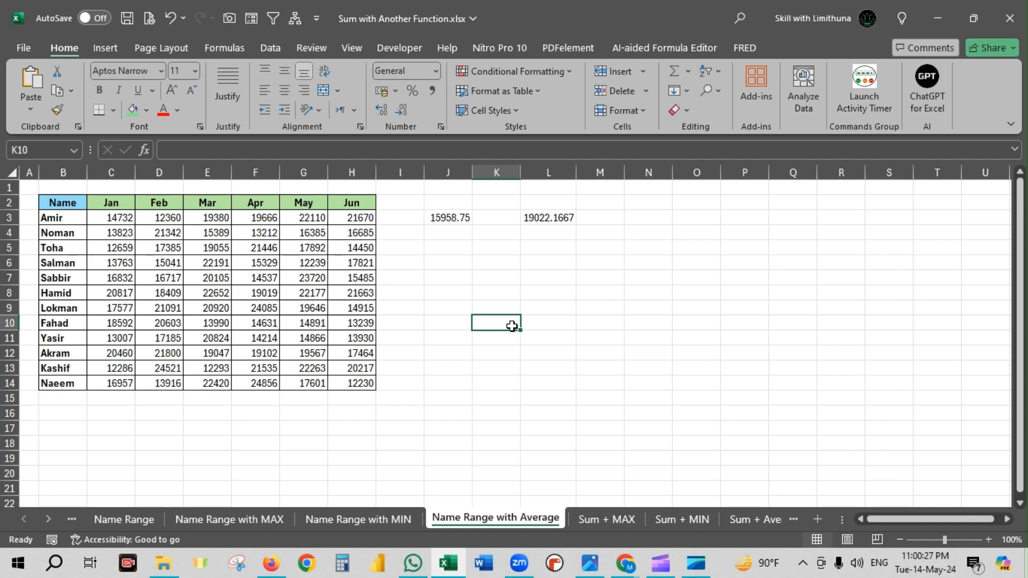
# Enter an AVERAGE formula in J5 using the named range that covers the first salesperson's January to June sales in C3:H3
pyautogui.click(71, 219)
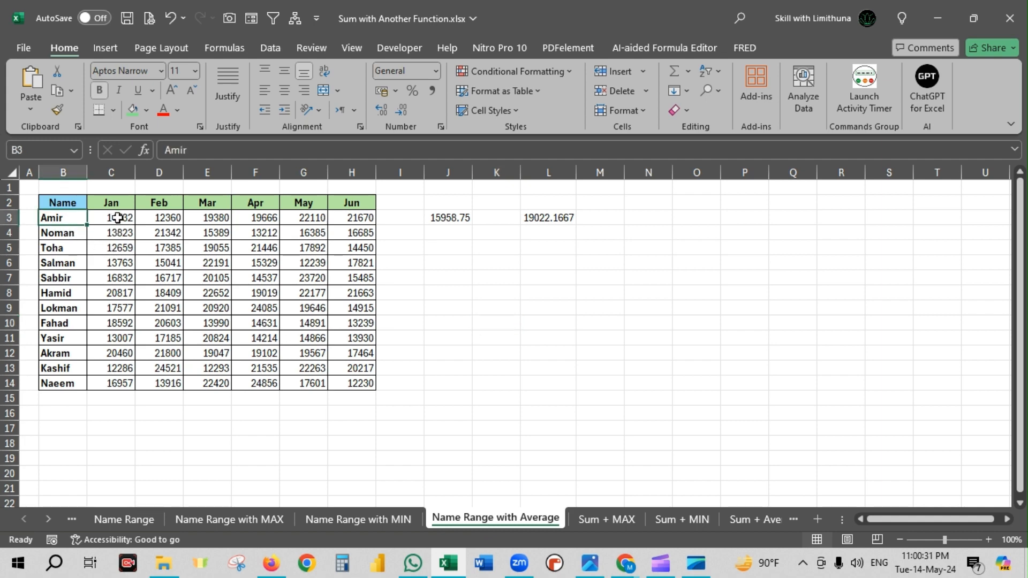
pyautogui.moveTo(118, 218); pyautogui.dragTo(336, 218)
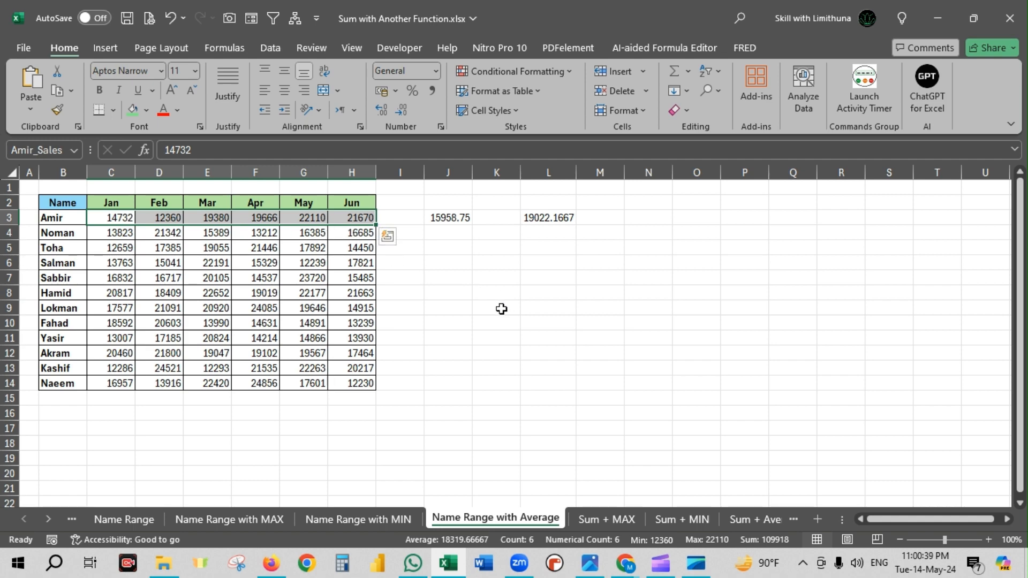
pyautogui.click(454, 247)
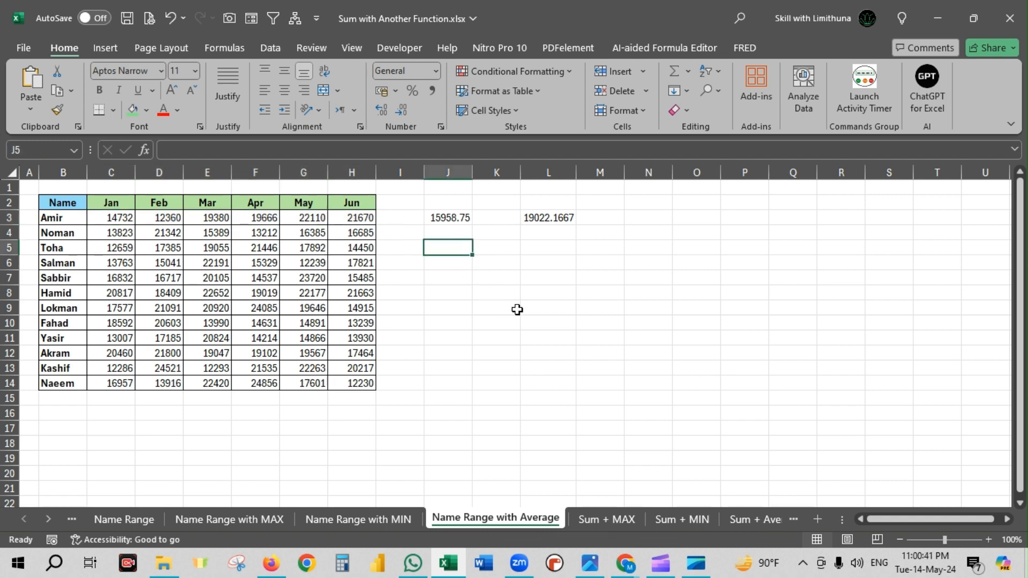
pyautogui.write('=av')
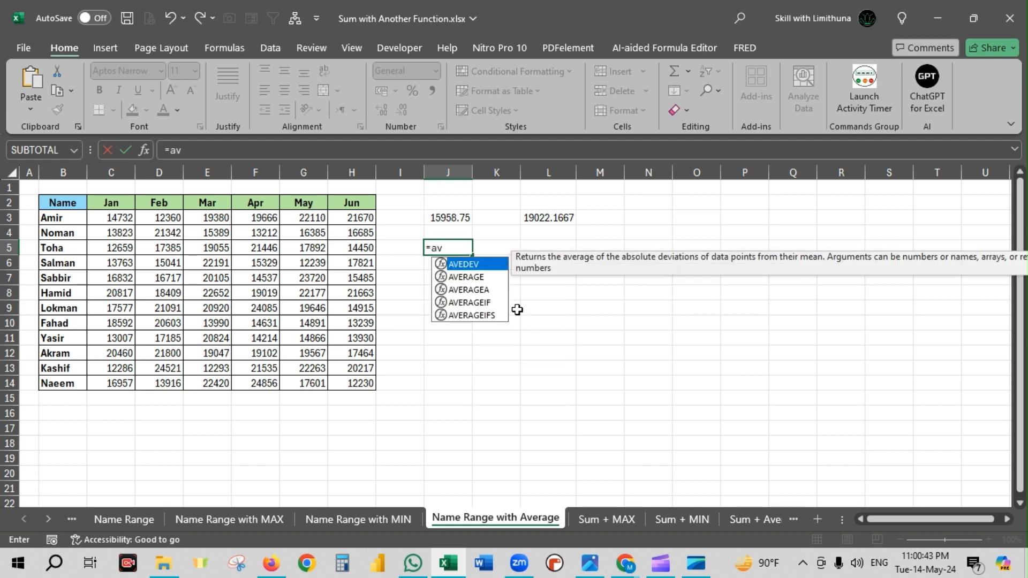
pyautogui.write('erage')
pyautogui.press('Tab')
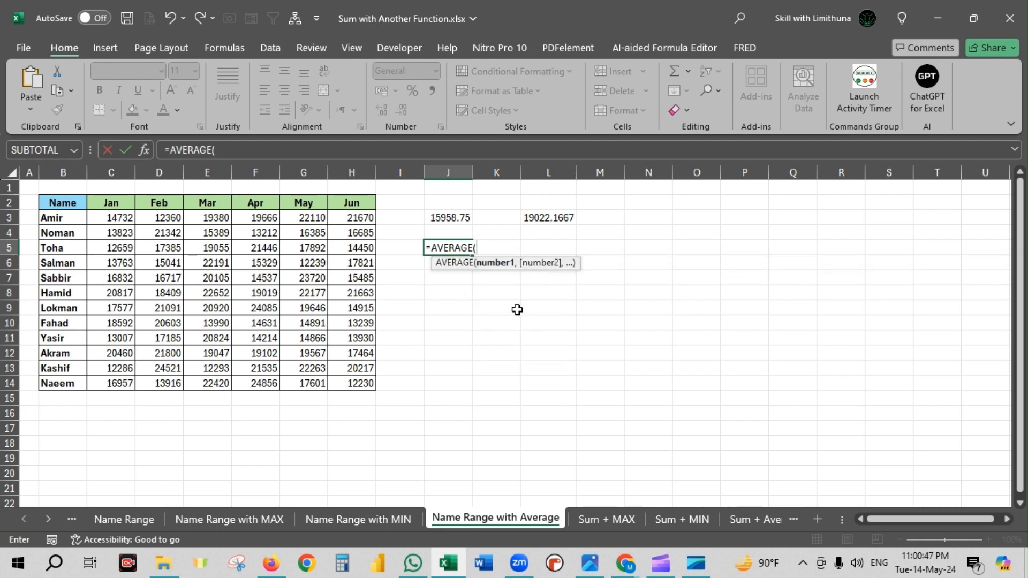
pyautogui.write('Ami')
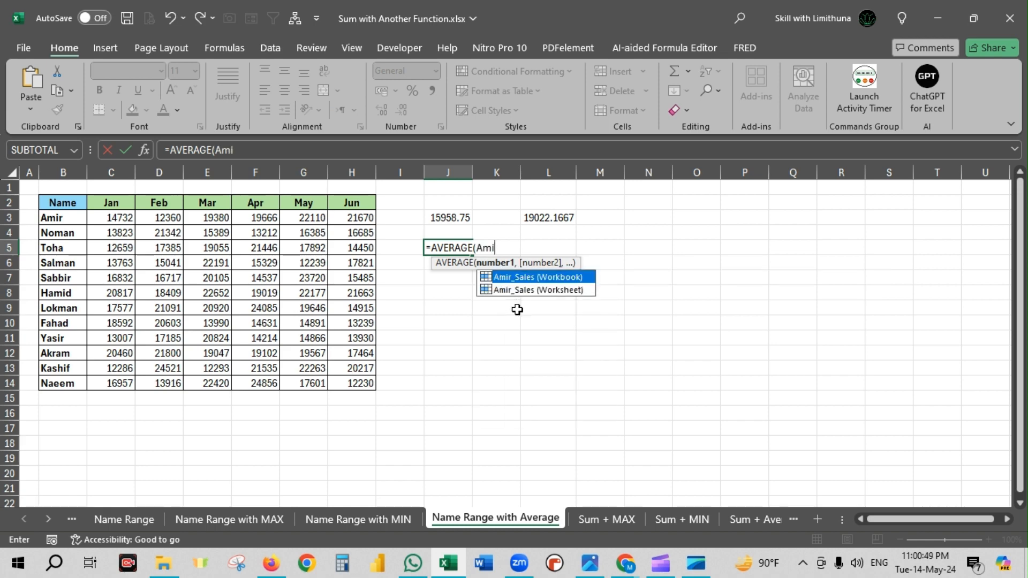
pyautogui.write('r_Sales')
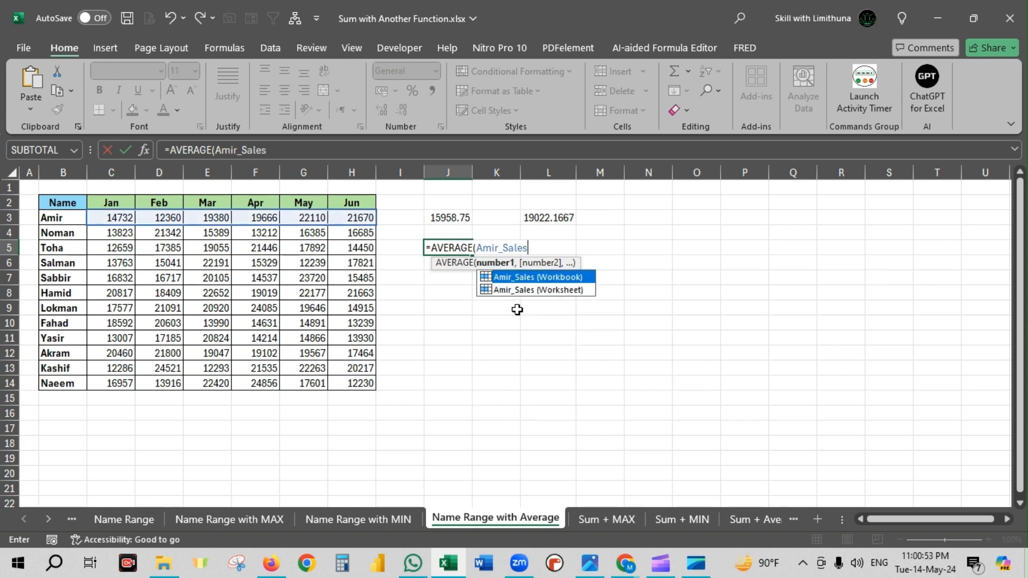
pyautogui.write(')')
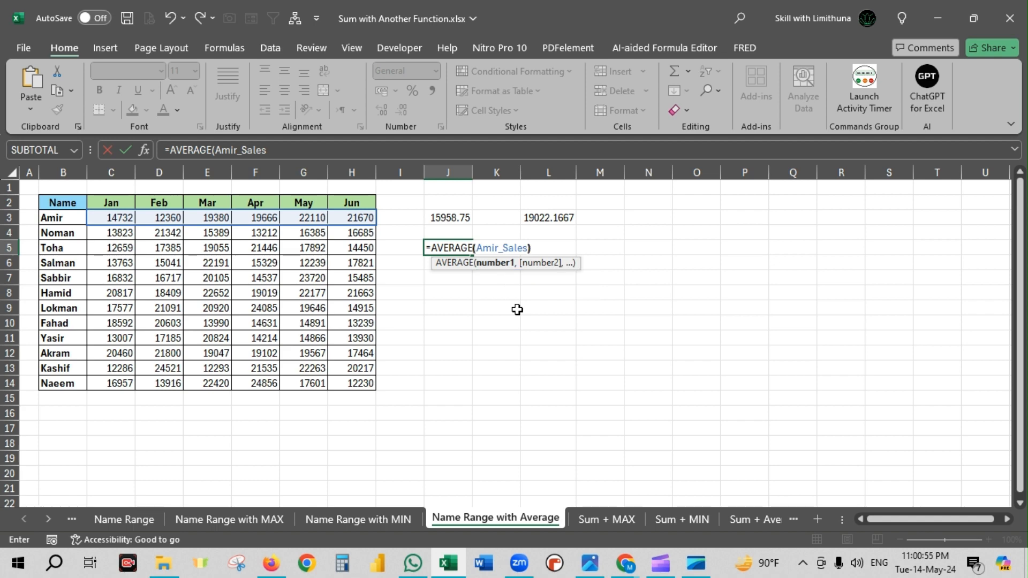
pyautogui.press('Return')
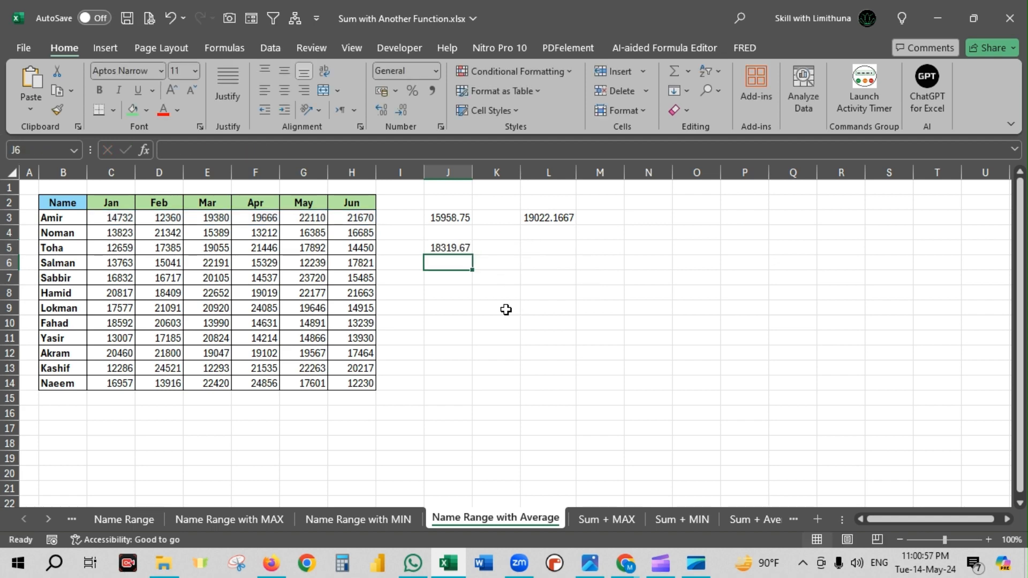
# Compare the J5 result with the average of the selected cells C3:H3 and set J5 to display five decimal places
pyautogui.click(458, 250)
pyautogui.moveTo(120, 219); pyautogui.dragTo(346, 228)
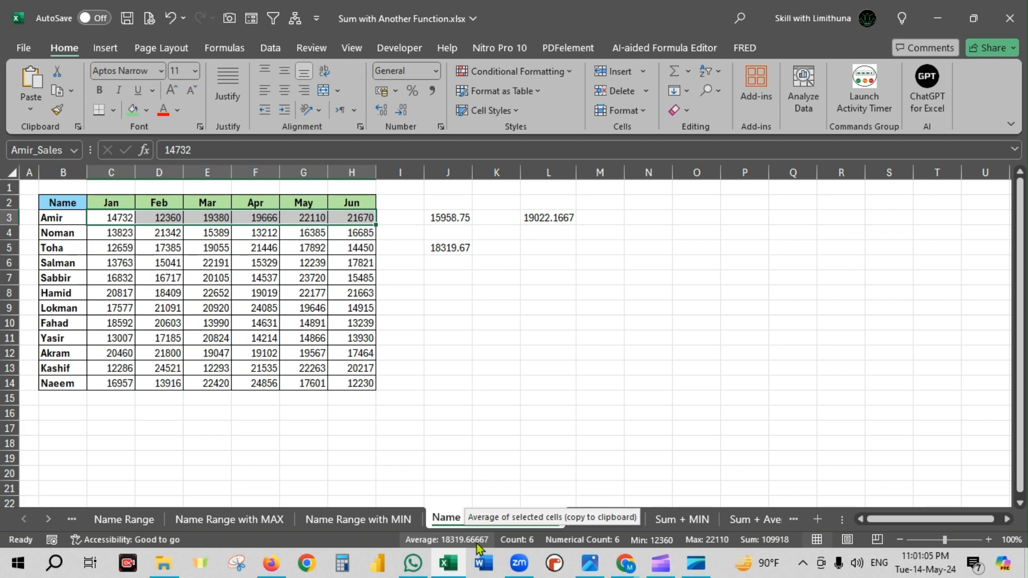
pyautogui.click(448, 248)
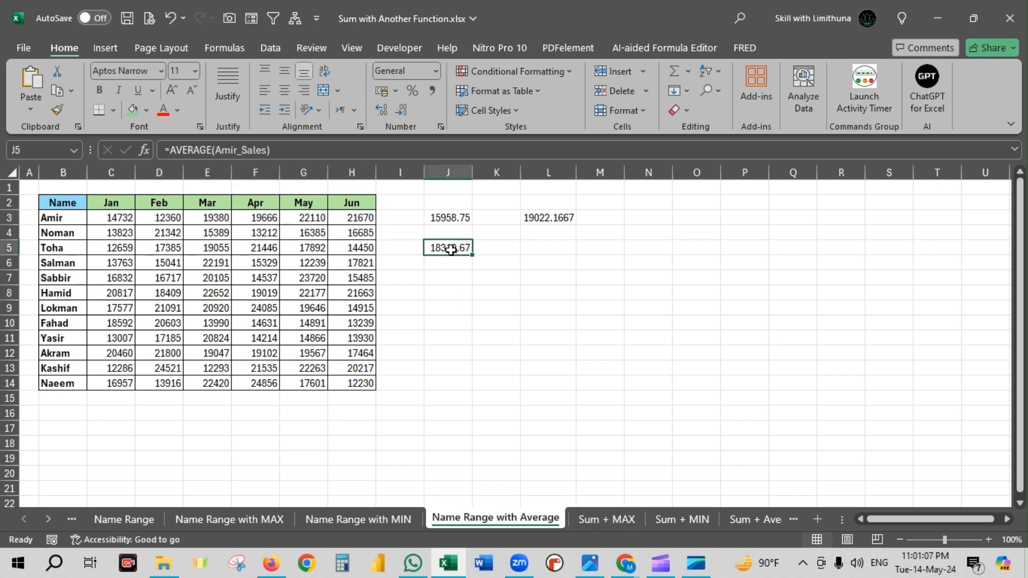
pyautogui.click(384, 110)
pyautogui.click(384, 110)
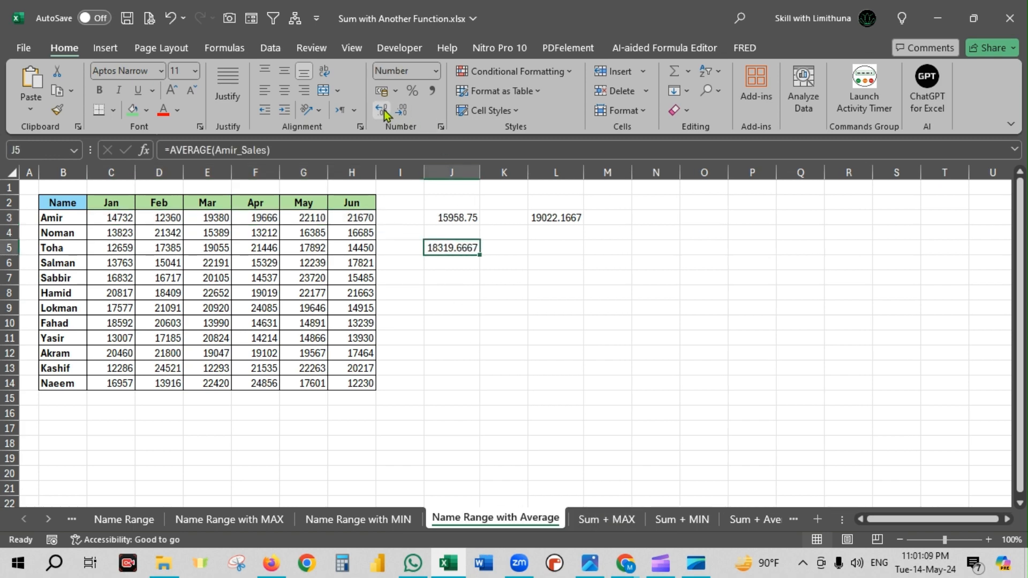
pyautogui.click(384, 110)
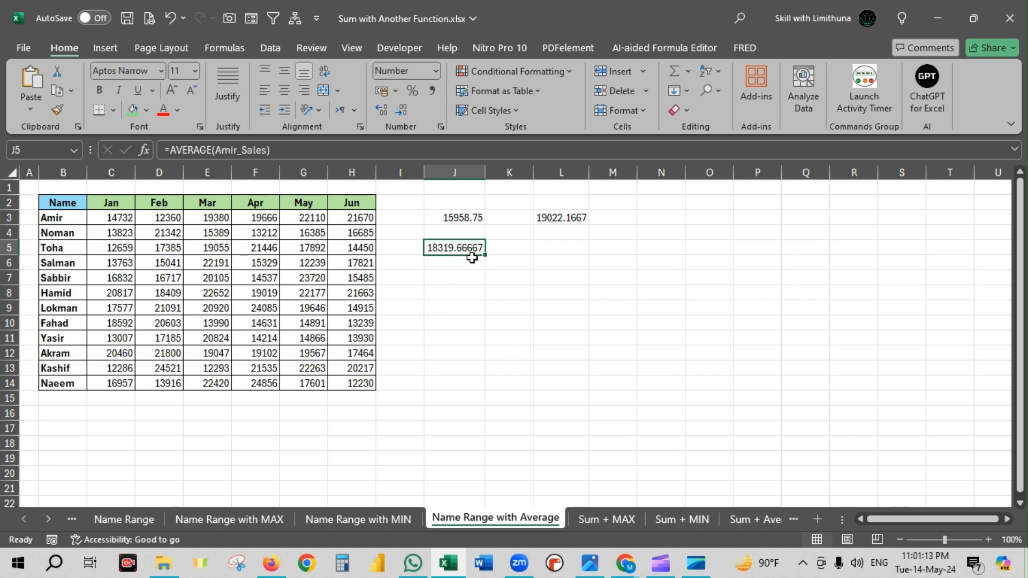
pyautogui.click(486, 280)
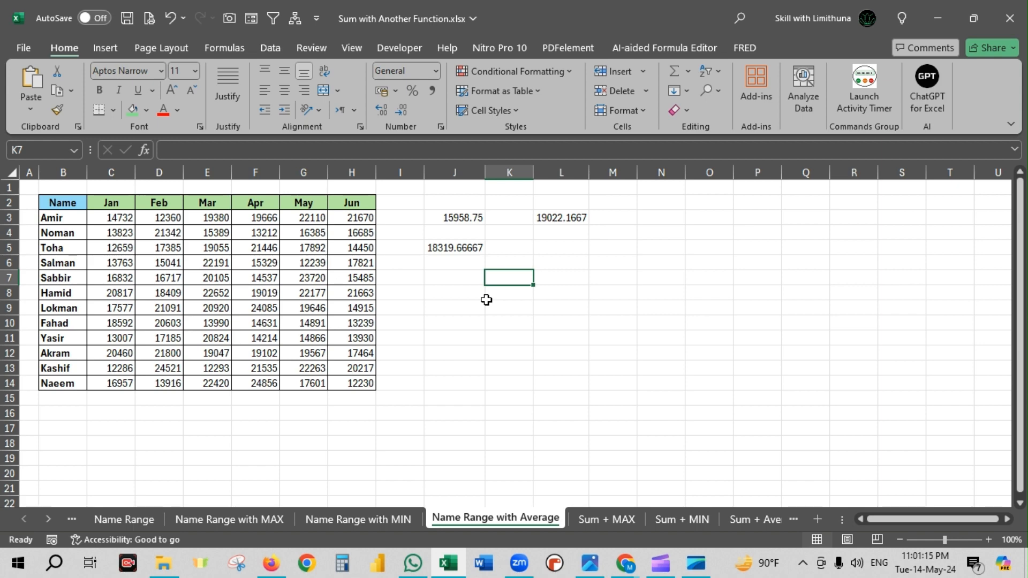